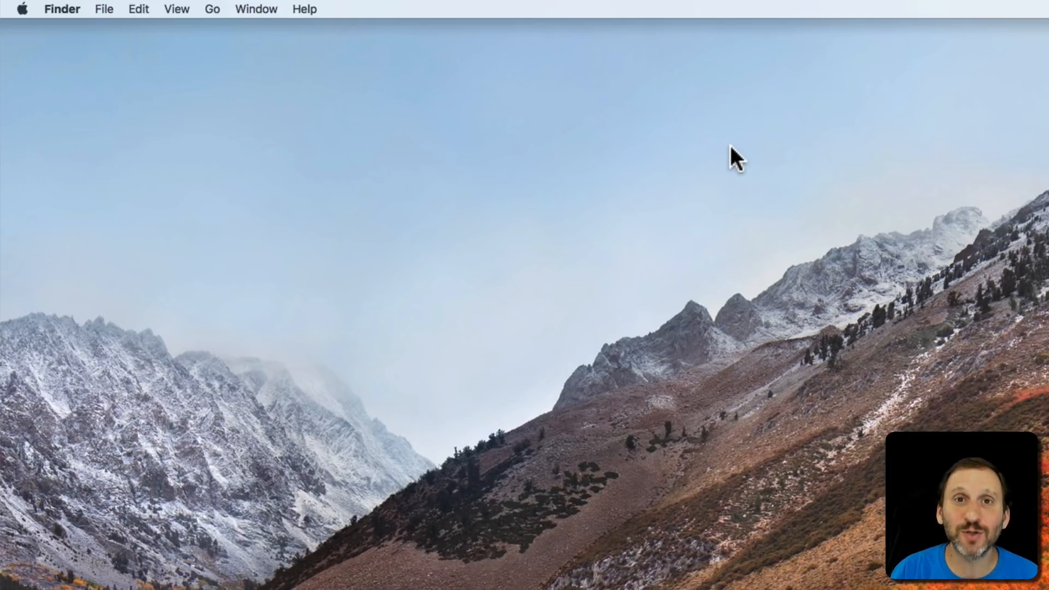
Launch QuickTime Player from Spotlight by searching 'quick'
key("super+space")
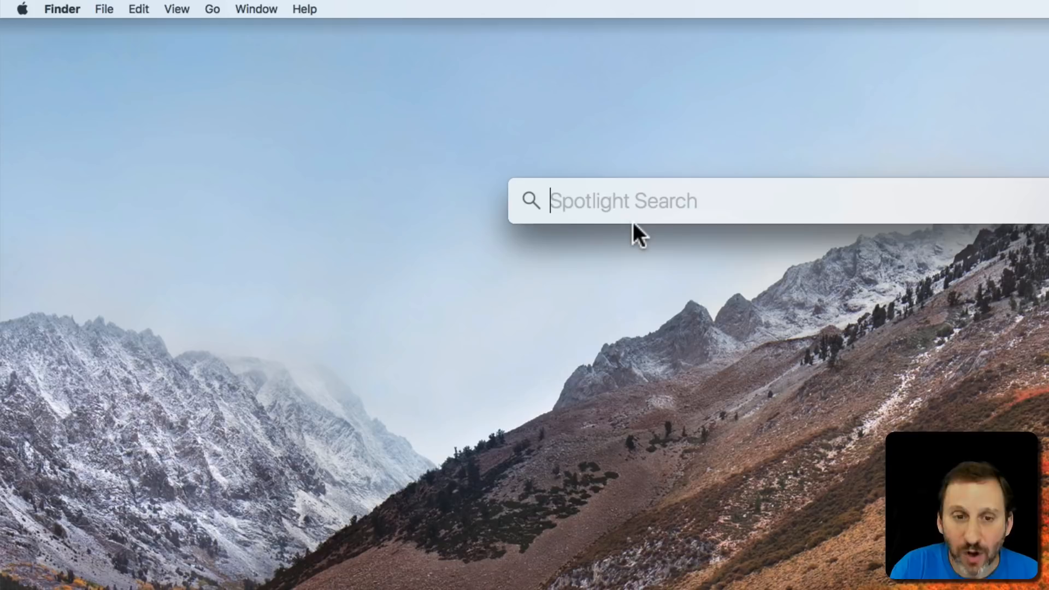
type("quick")
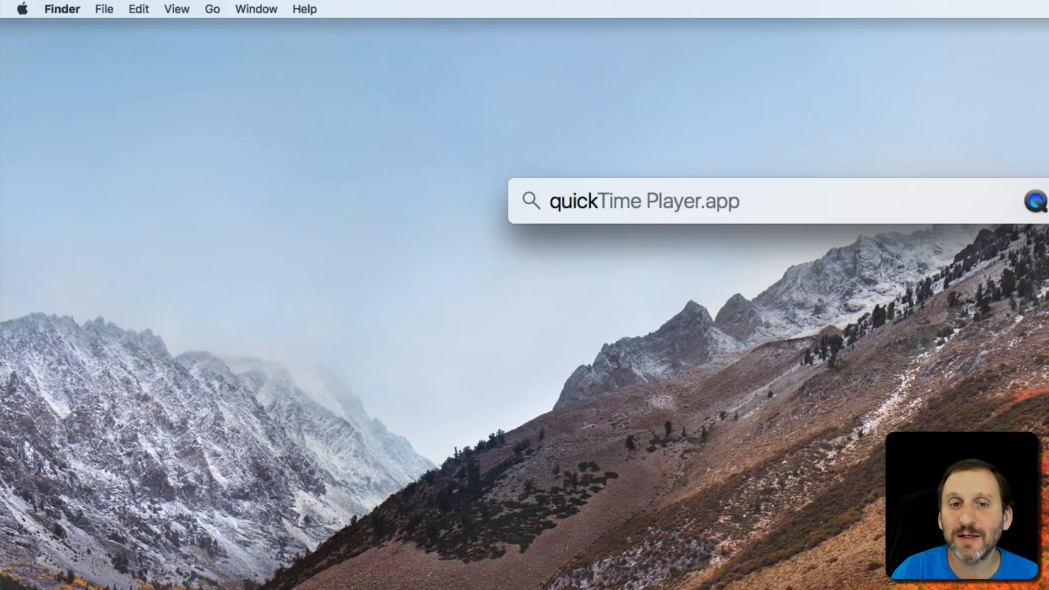
key("Escape")
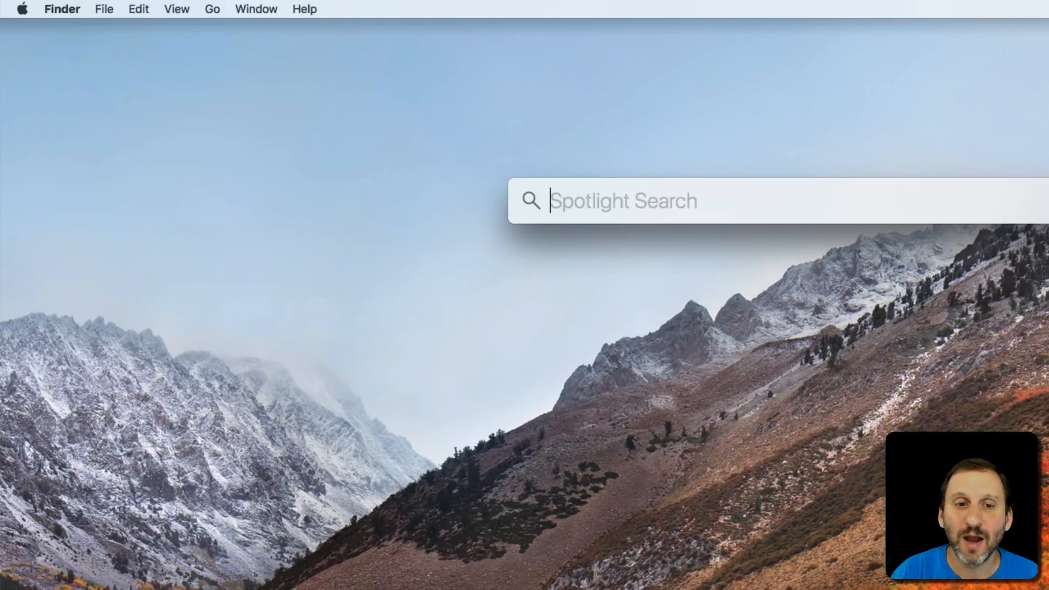
key("Escape")
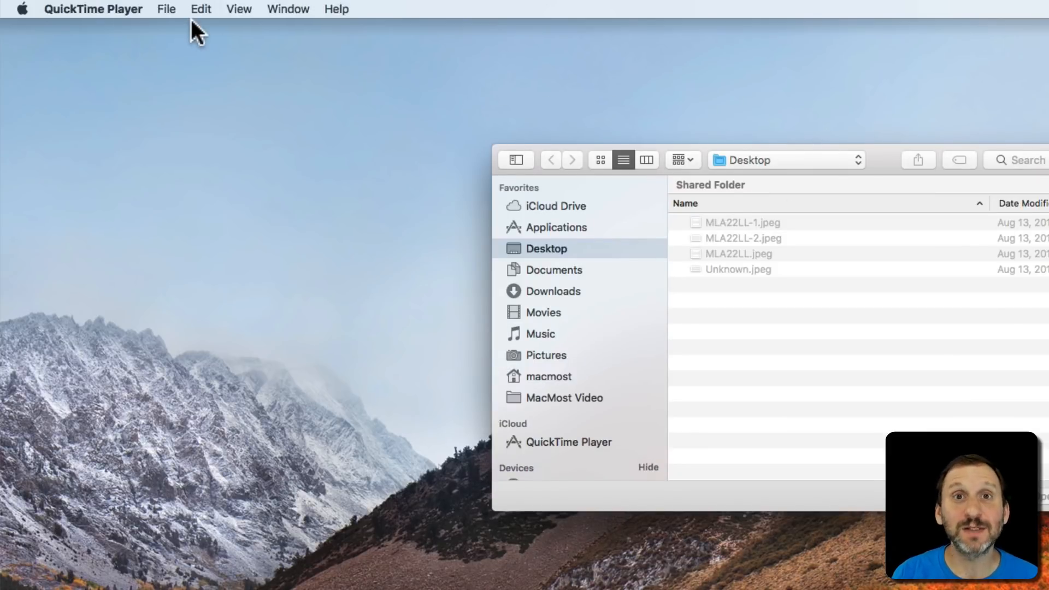
Start a New Movie Recording and check the camera list shows the Logitech BRIO
left_click(170, 8)
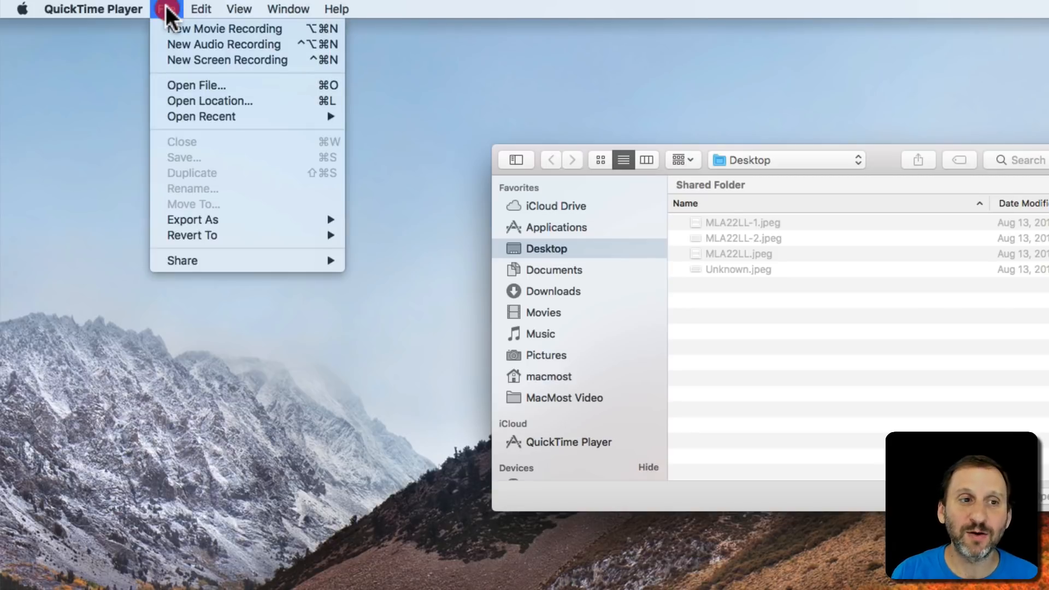
left_click(204, 29)
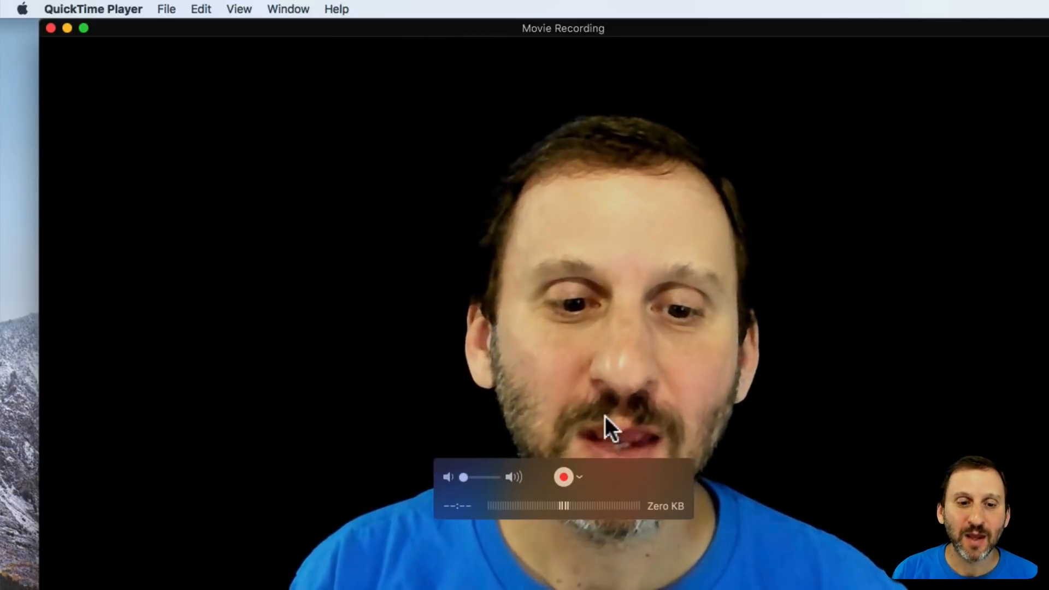
left_click(580, 476)
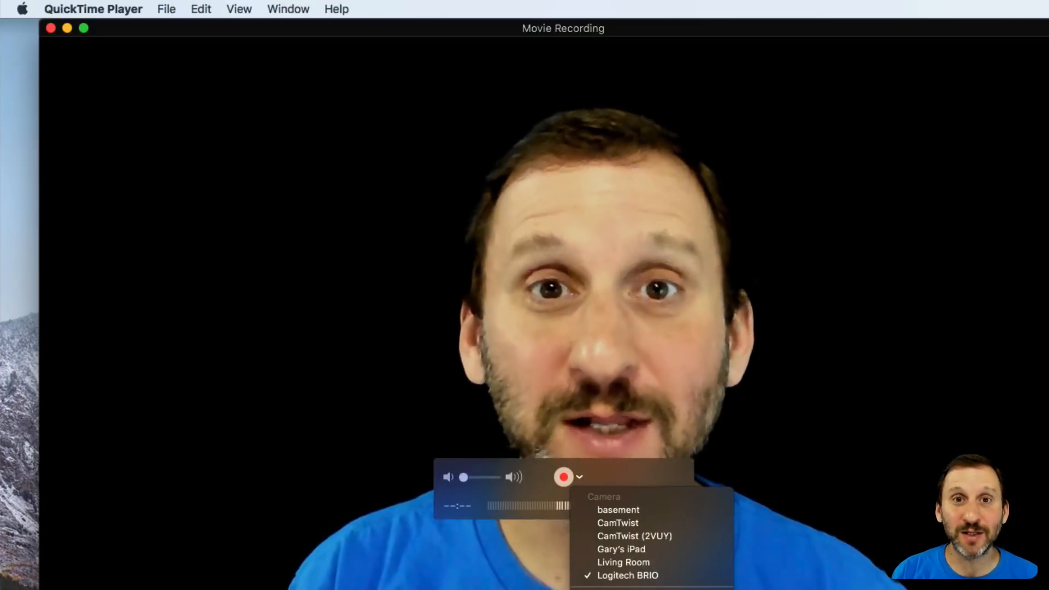
key("Escape")
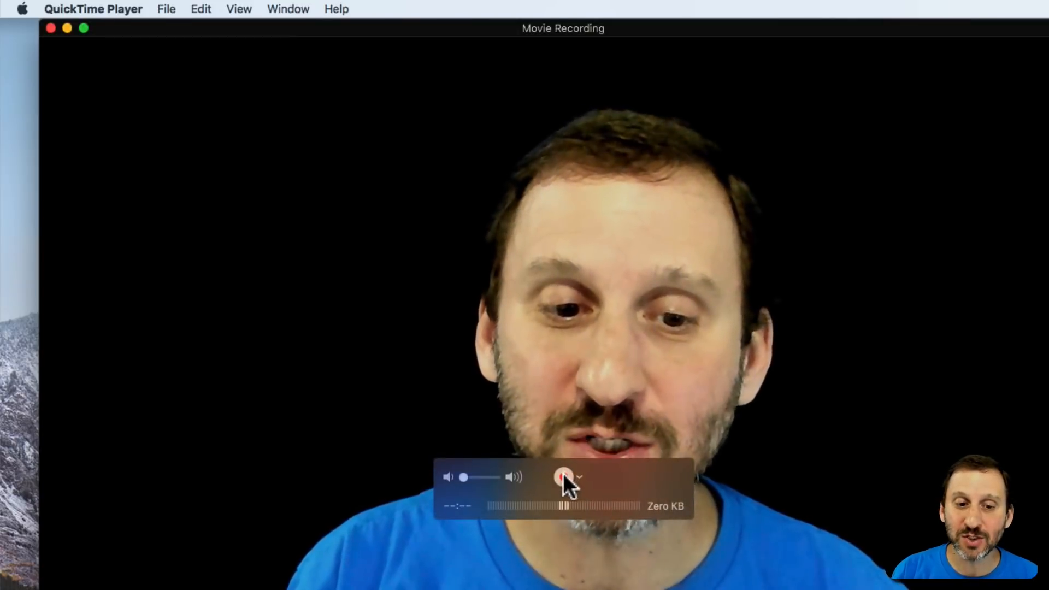
Record about eight seconds of webcam video and keep the untitled clip open
left_click(563, 476)
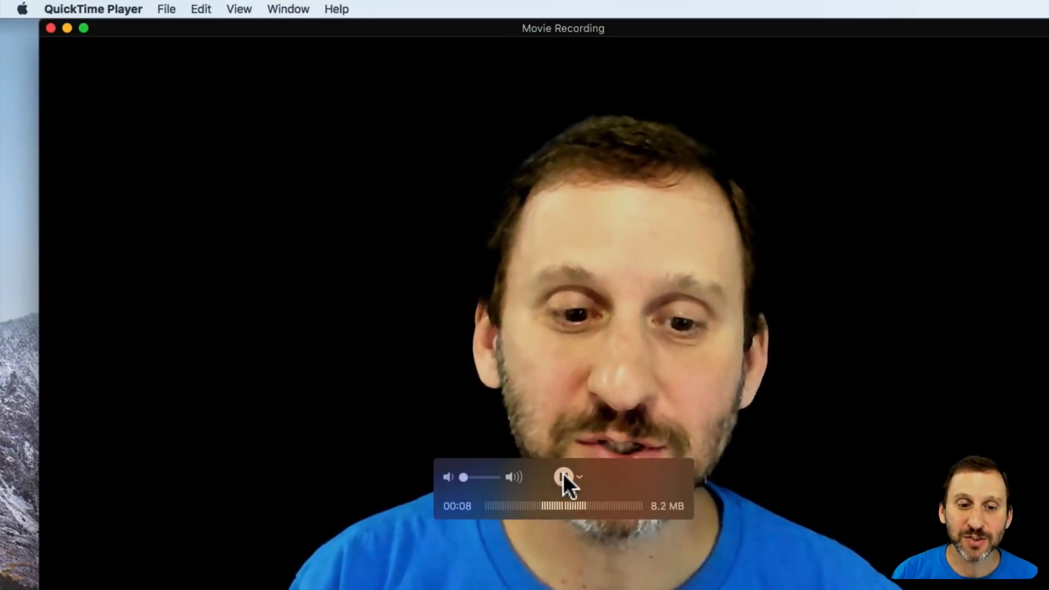
left_click(563, 475)
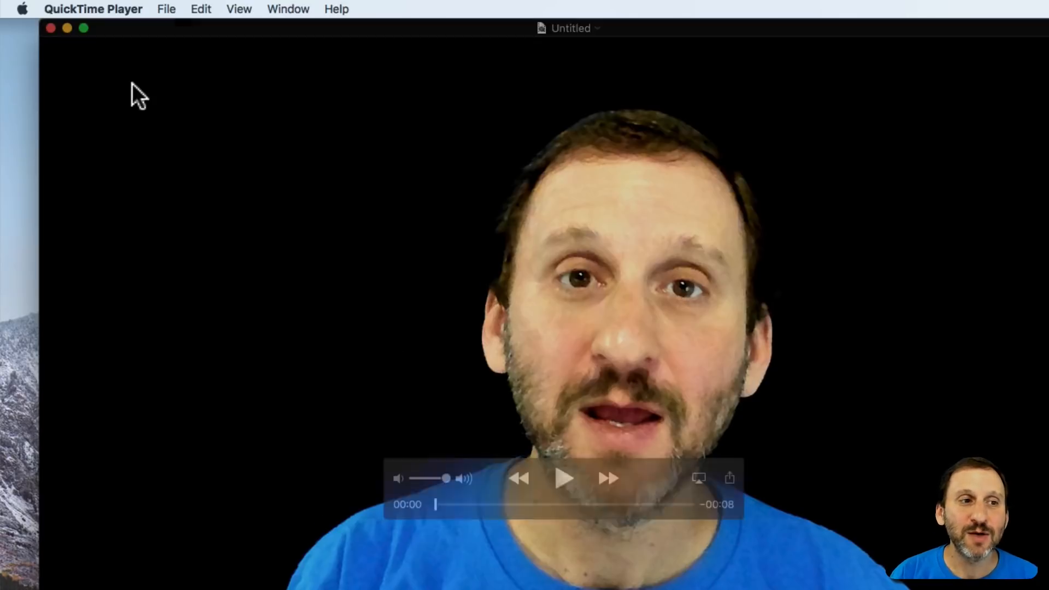
left_click(50, 27)
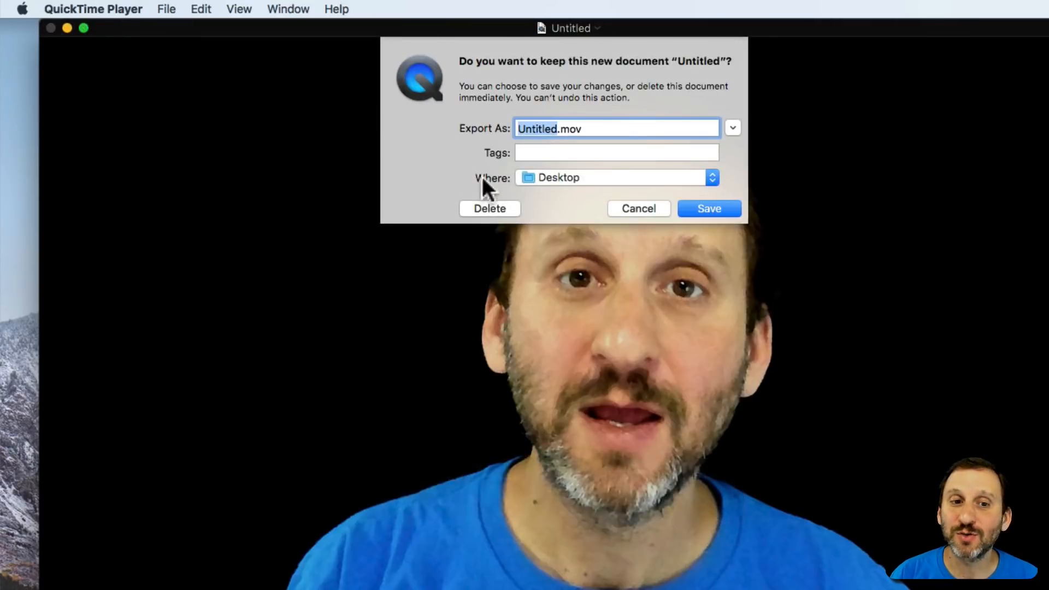
left_click(624, 211)
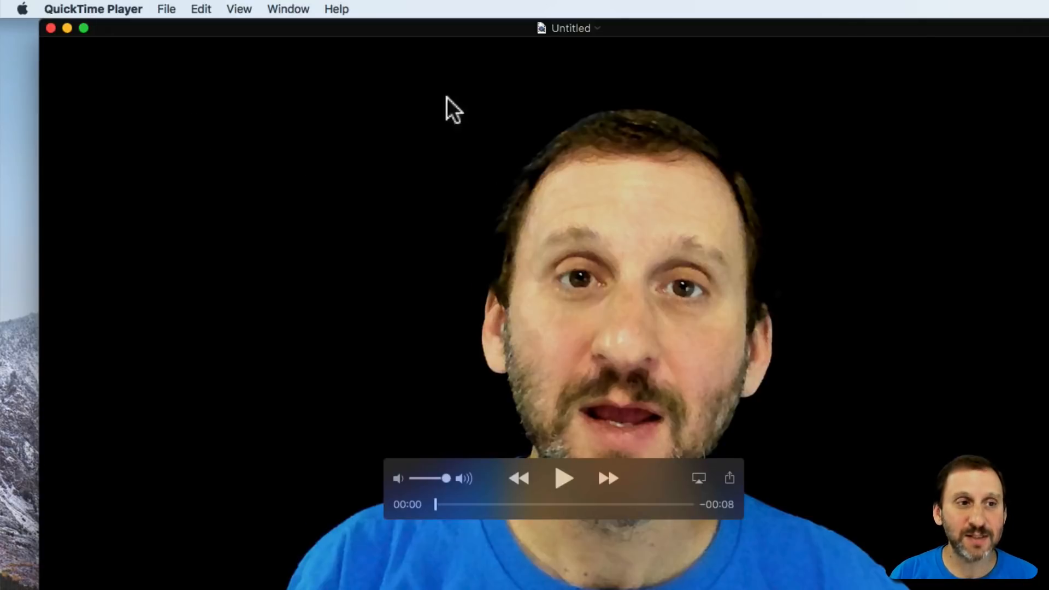
Save the recording to the Desktop as diary1.mov
left_click(166, 9)
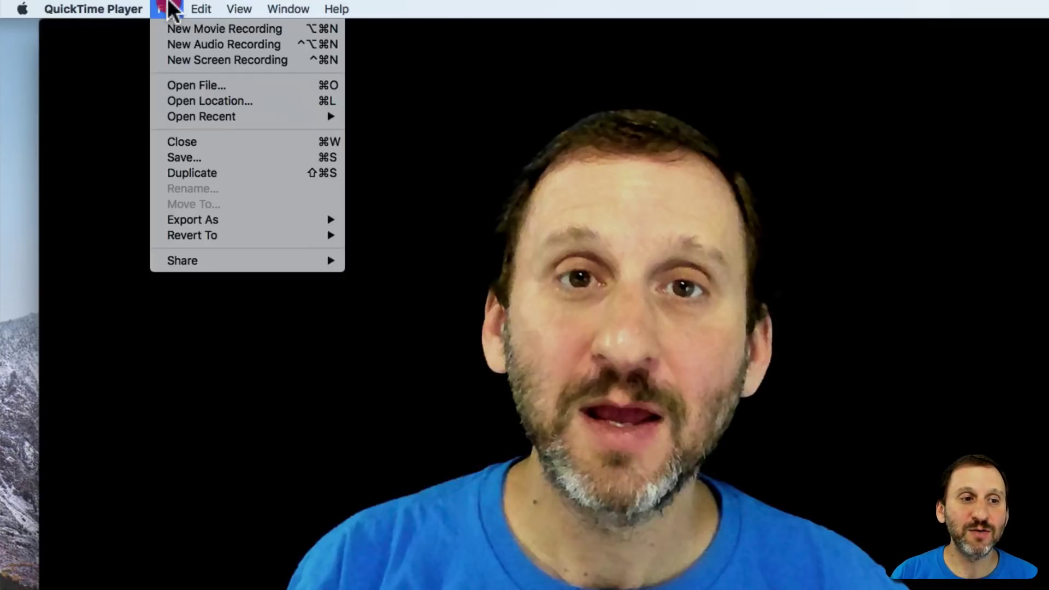
left_click(213, 156)
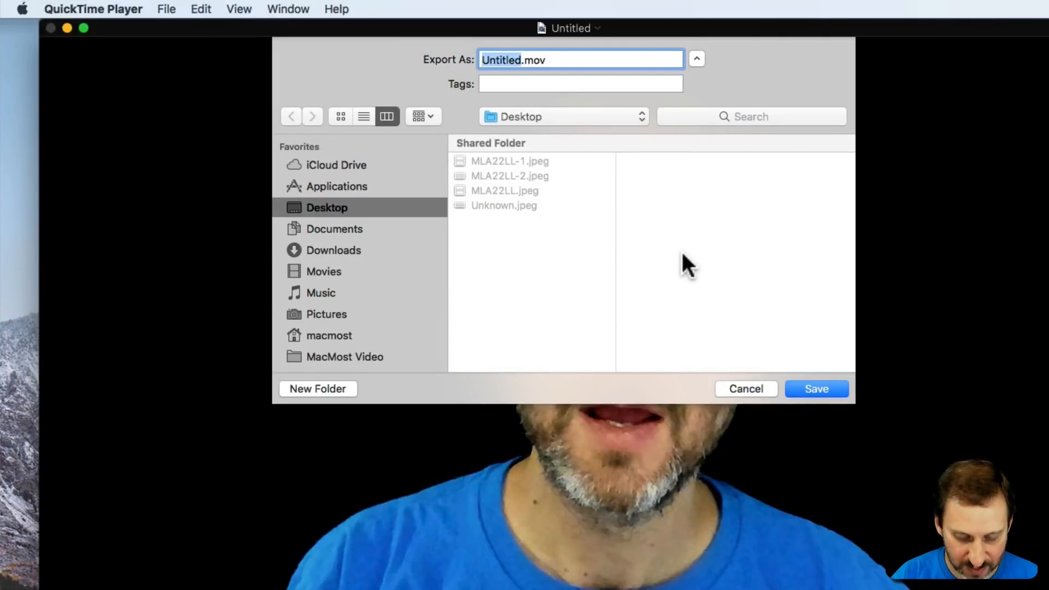
type("diary")
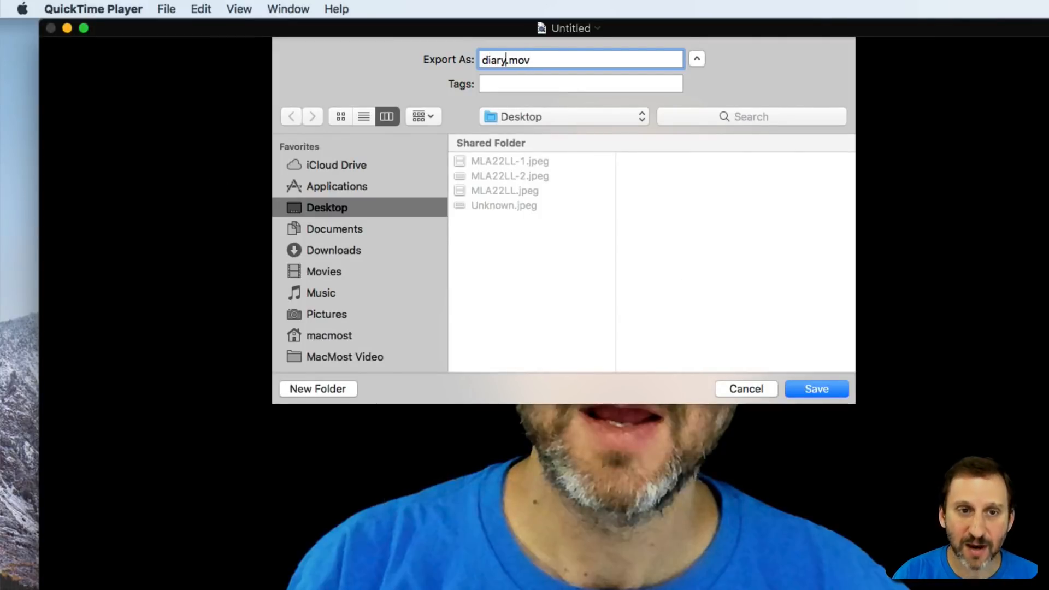
type("1")
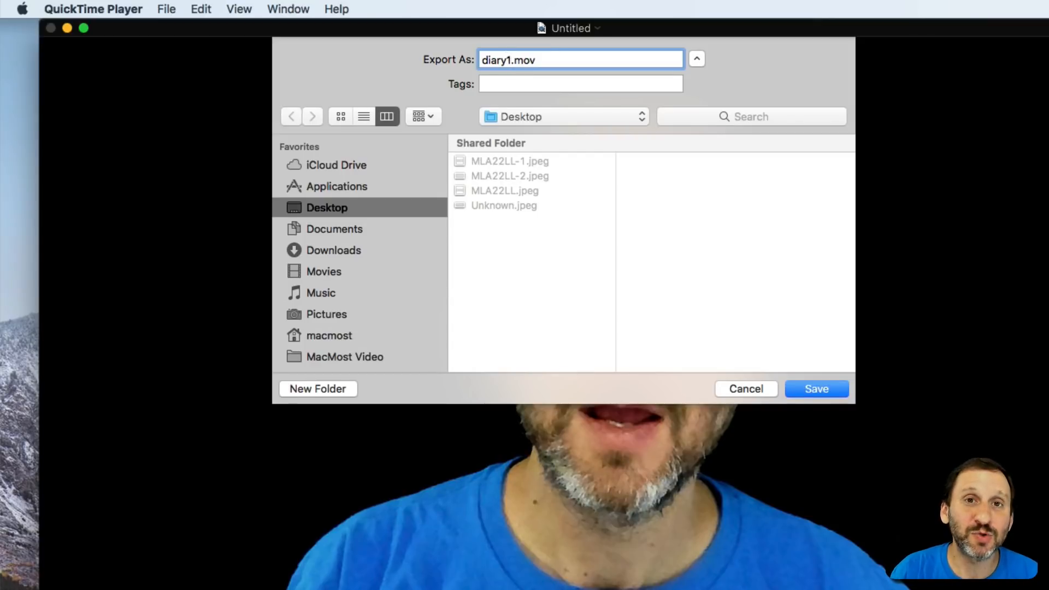
key("Return")
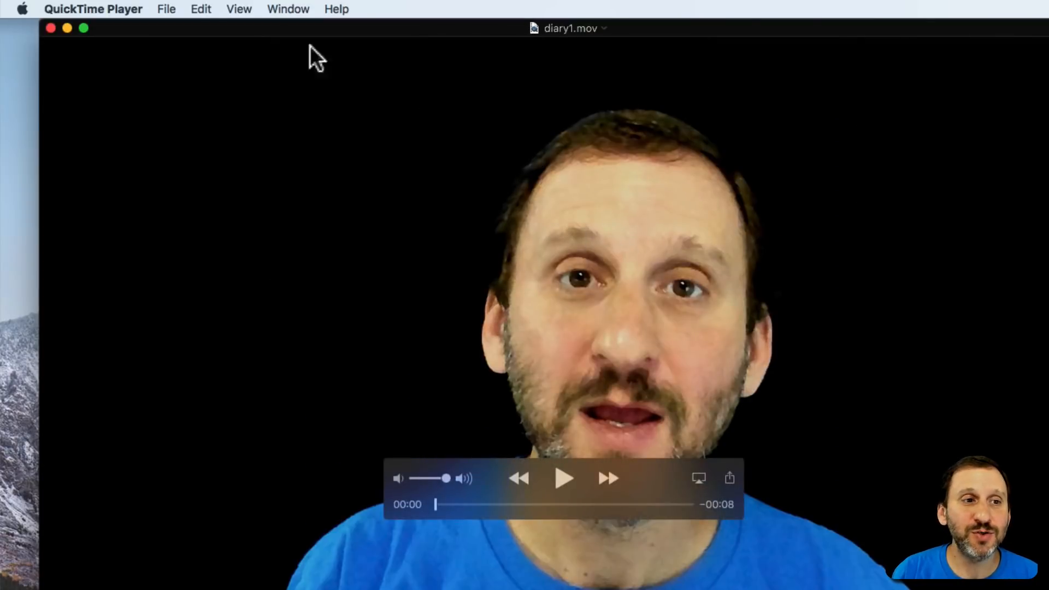
Export a 480p copy to the Desktop named diary1-480.mov
left_click(166, 9)
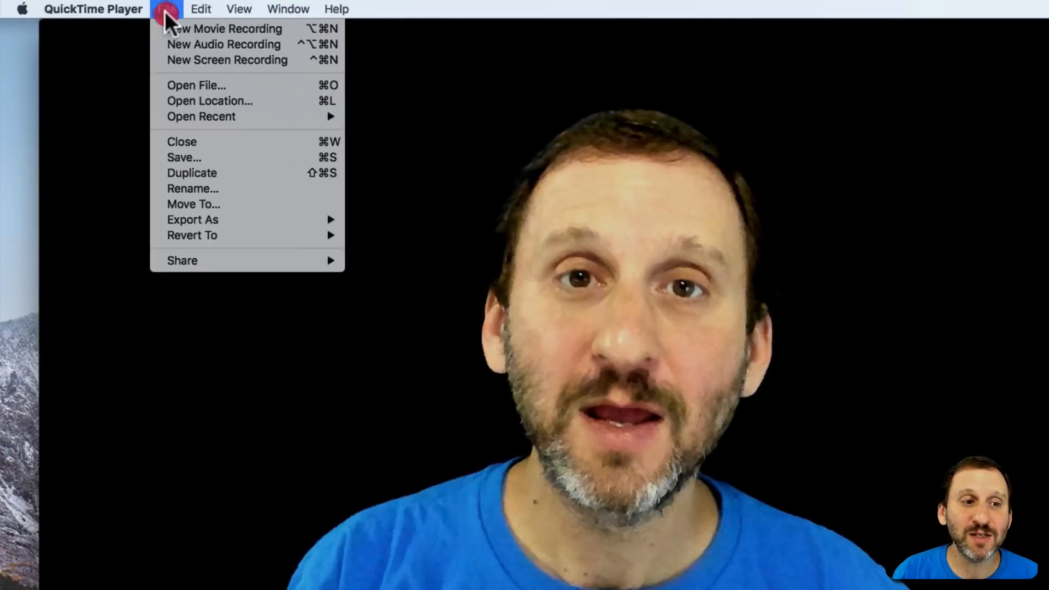
mouse_move(192, 219)
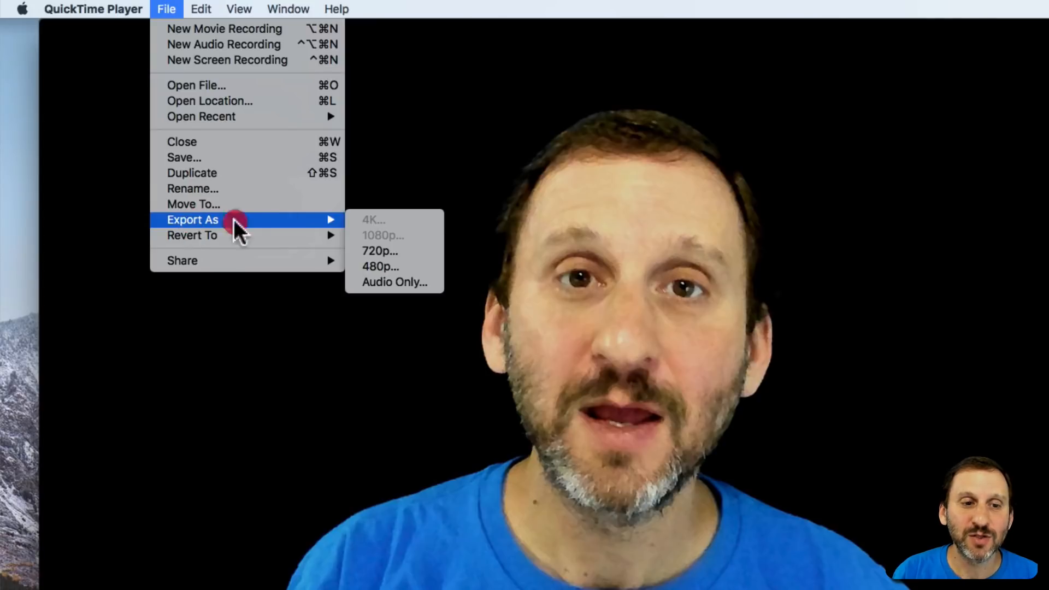
left_click(391, 261)
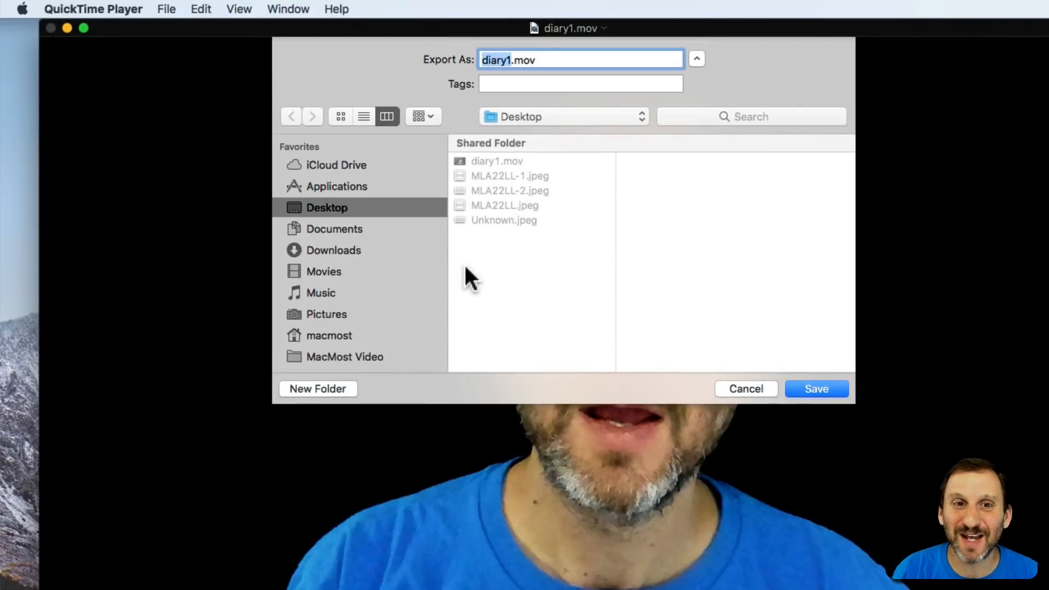
key("Right")
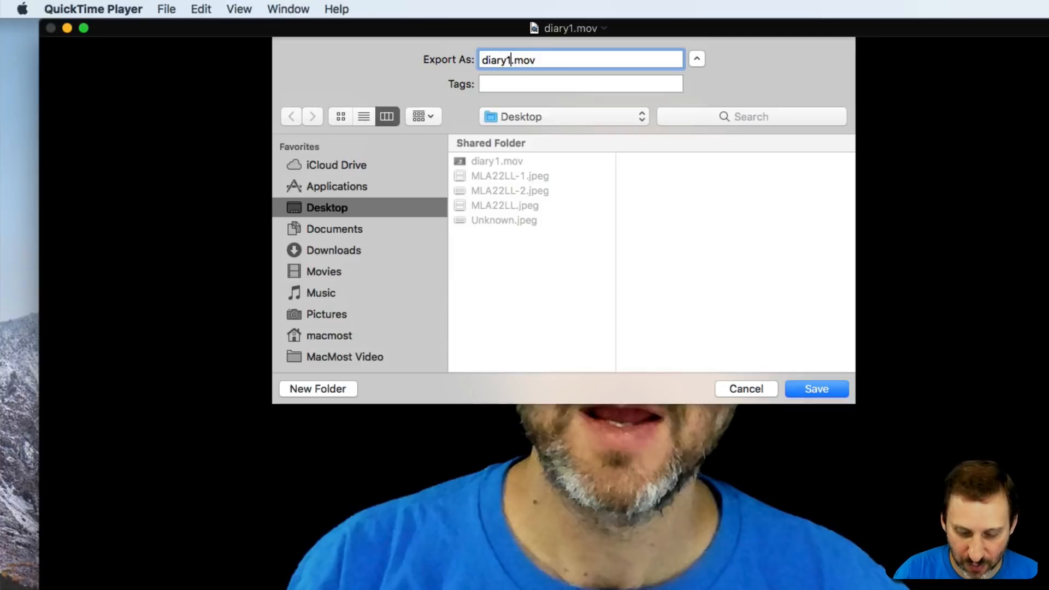
type("-480")
key("Return")
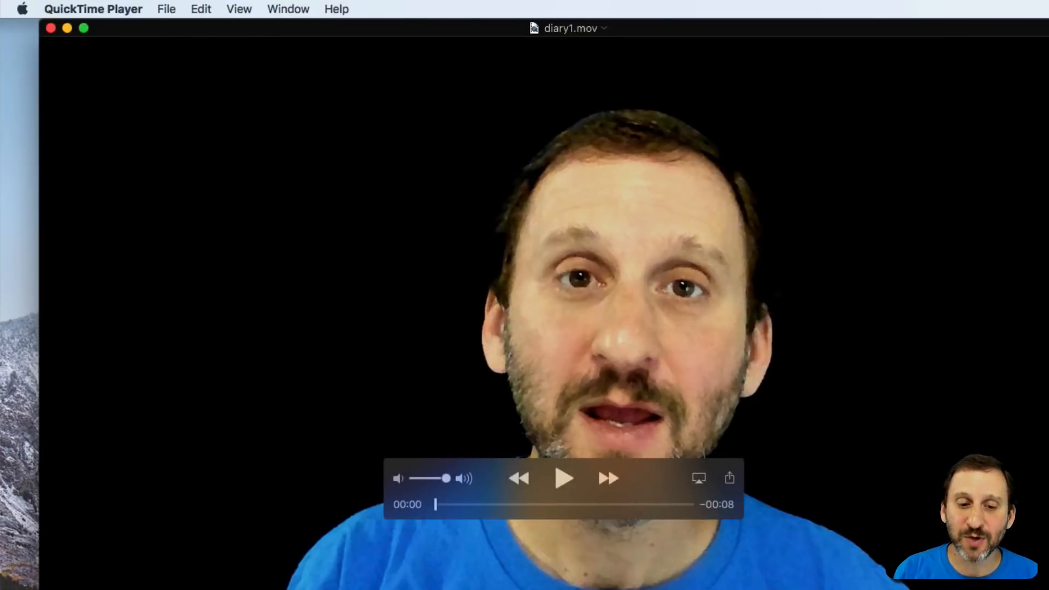
left_click(50, 28)
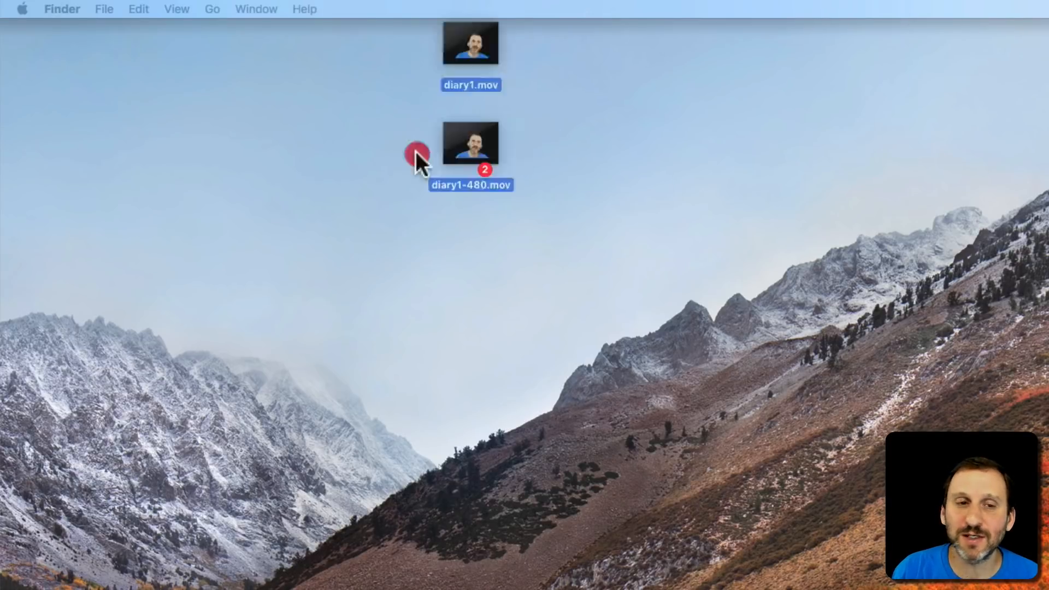
left_click_drag(415, 151, 99, 188)
left_click(238, 139)
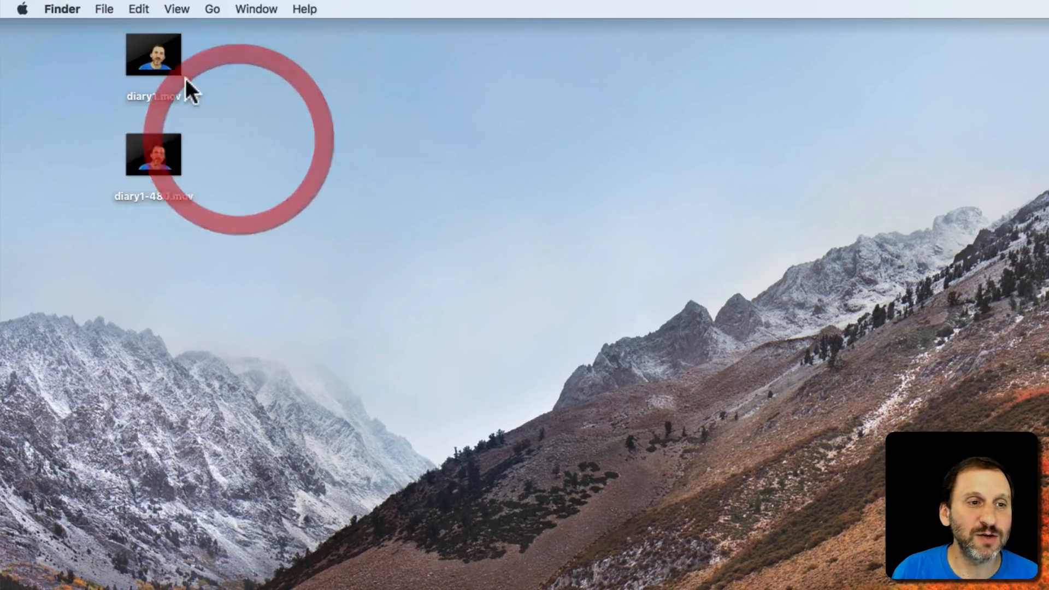
left_click(164, 57)
key("super+i")
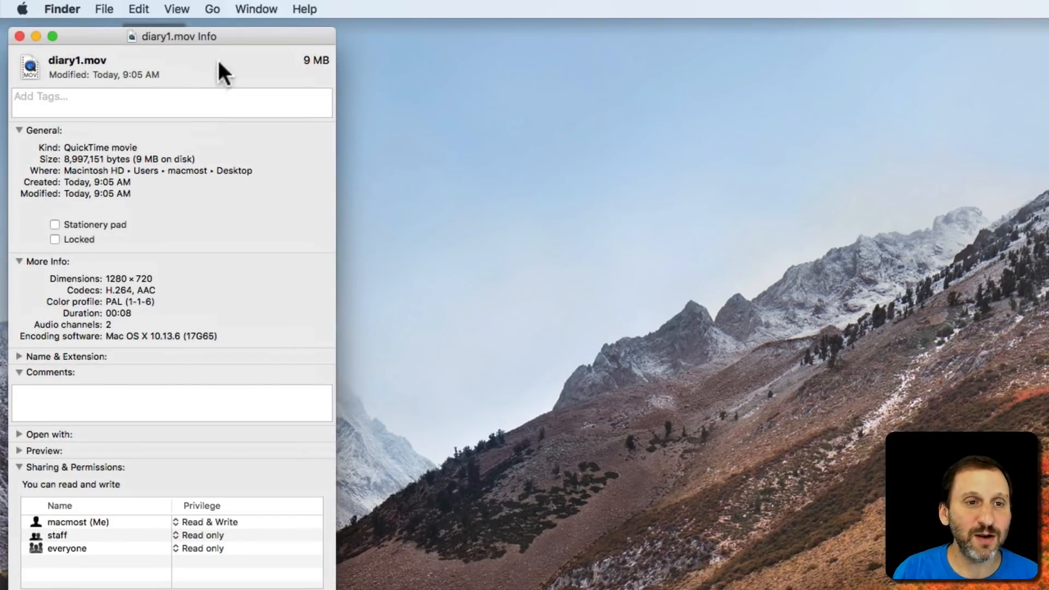
left_click(18, 36)
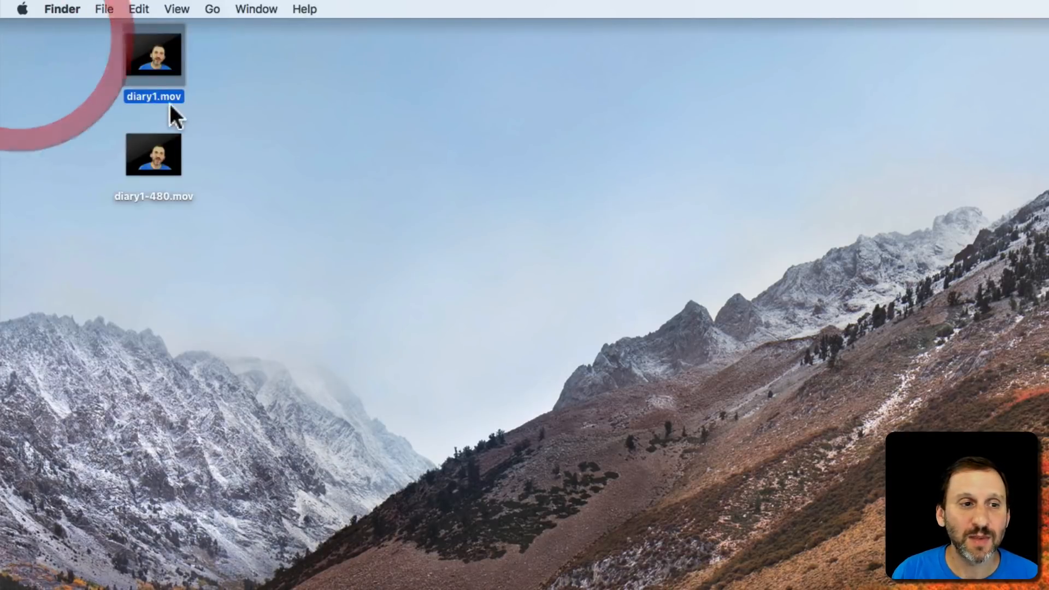
left_click(156, 152)
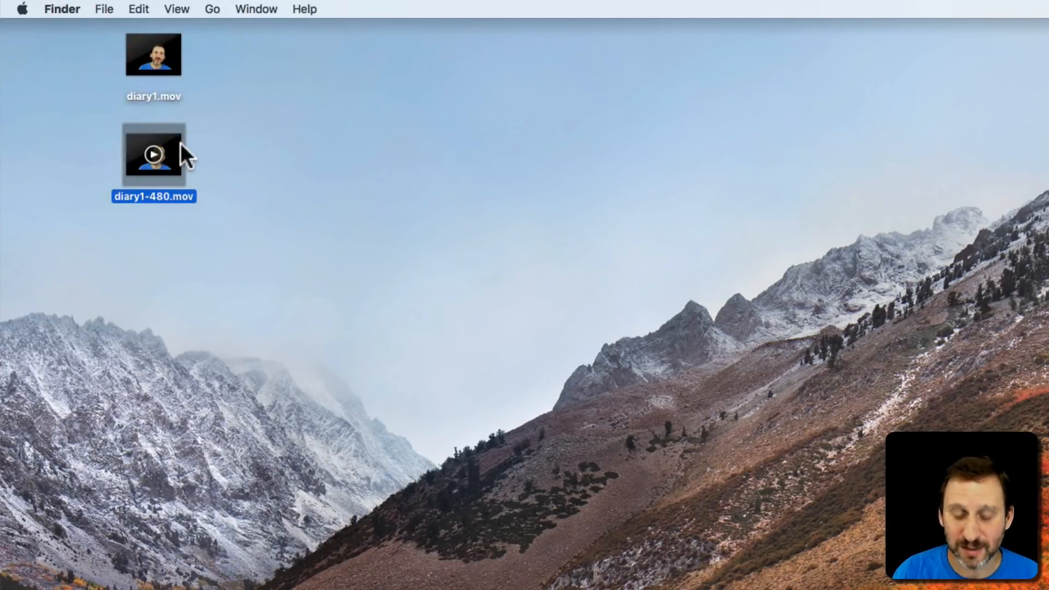
key("super+i")
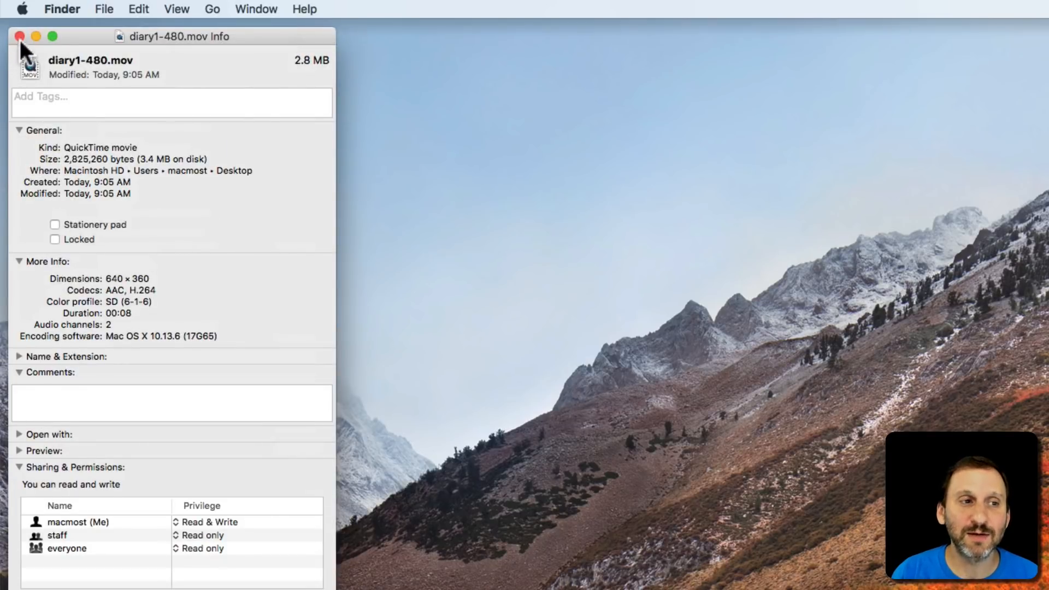
left_click(20, 38)
double_click(162, 139)
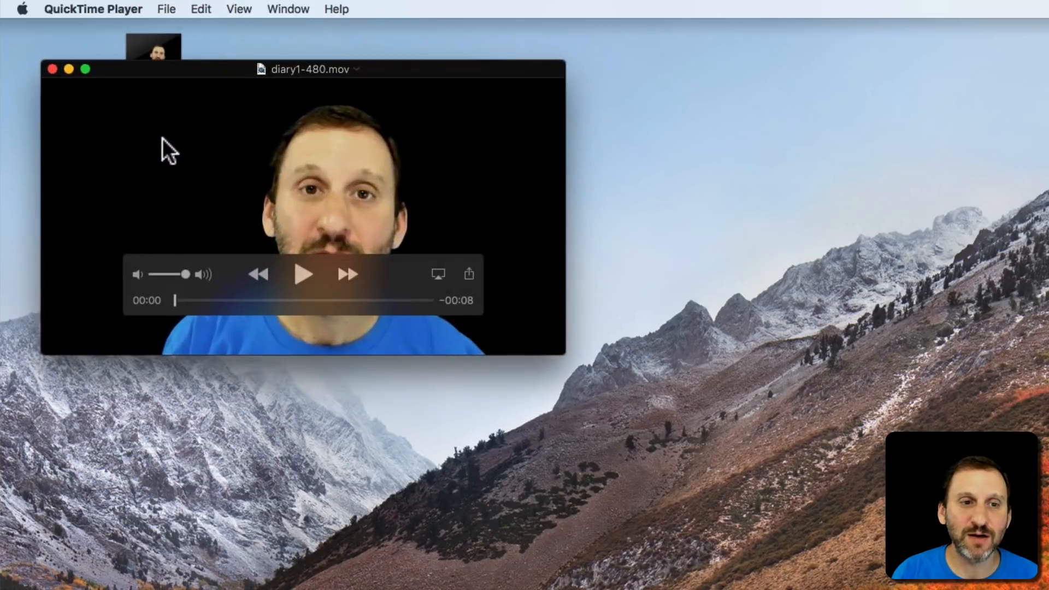
left_click_drag(322, 69, 459, 112)
left_click_drag(303, 344, 438, 343)
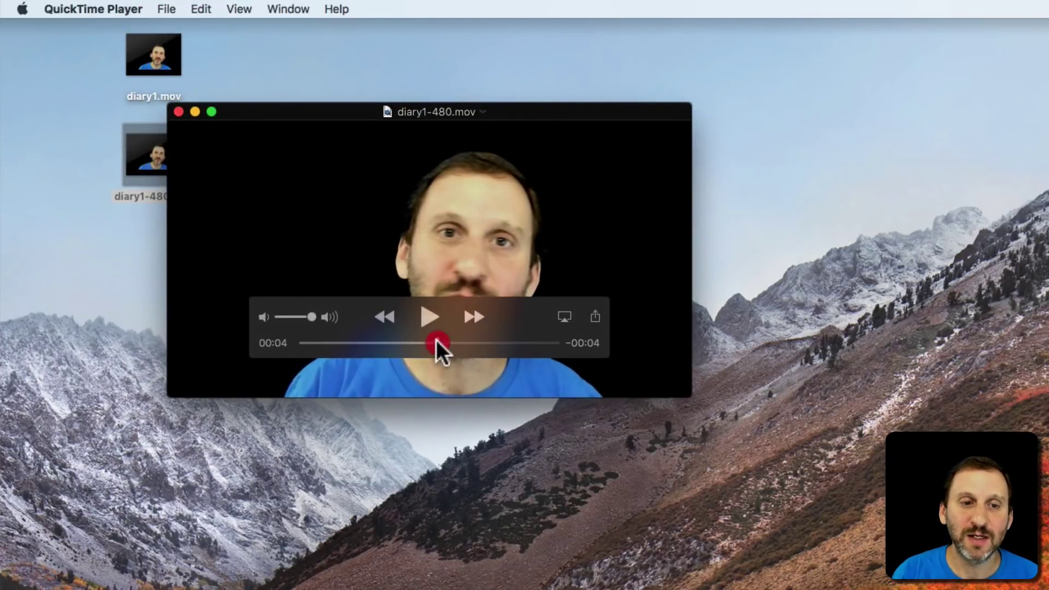
left_click(179, 112)
double_click(153, 54)
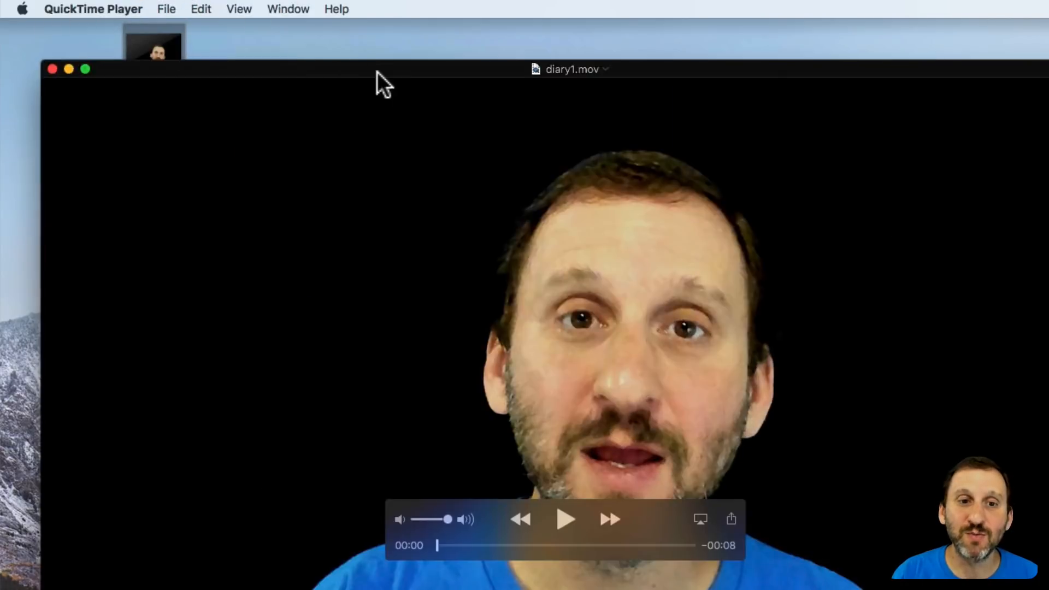
left_click_drag(492, 544, 516, 545)
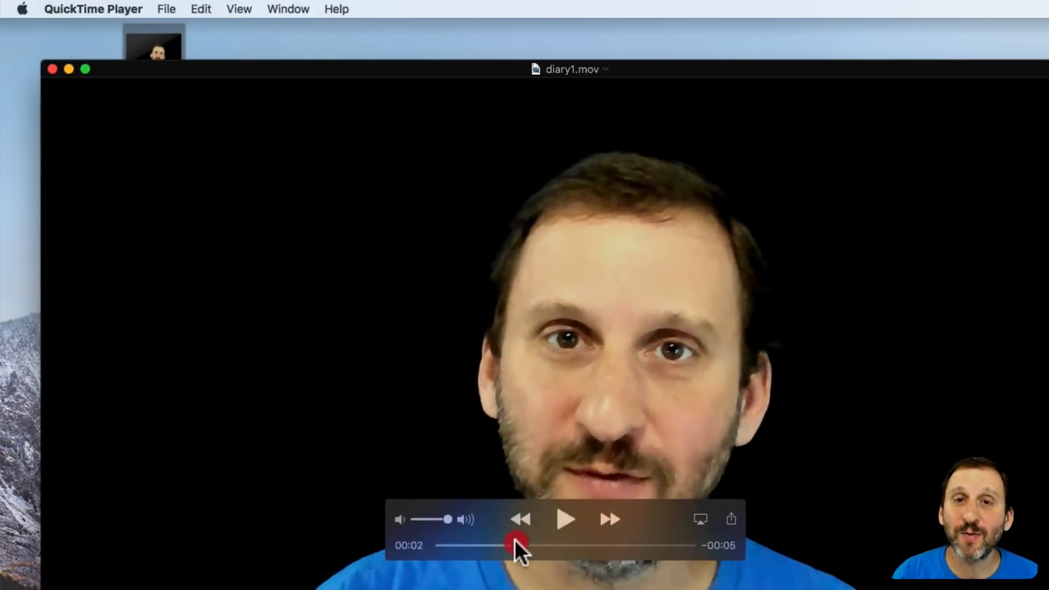
left_click(53, 69)
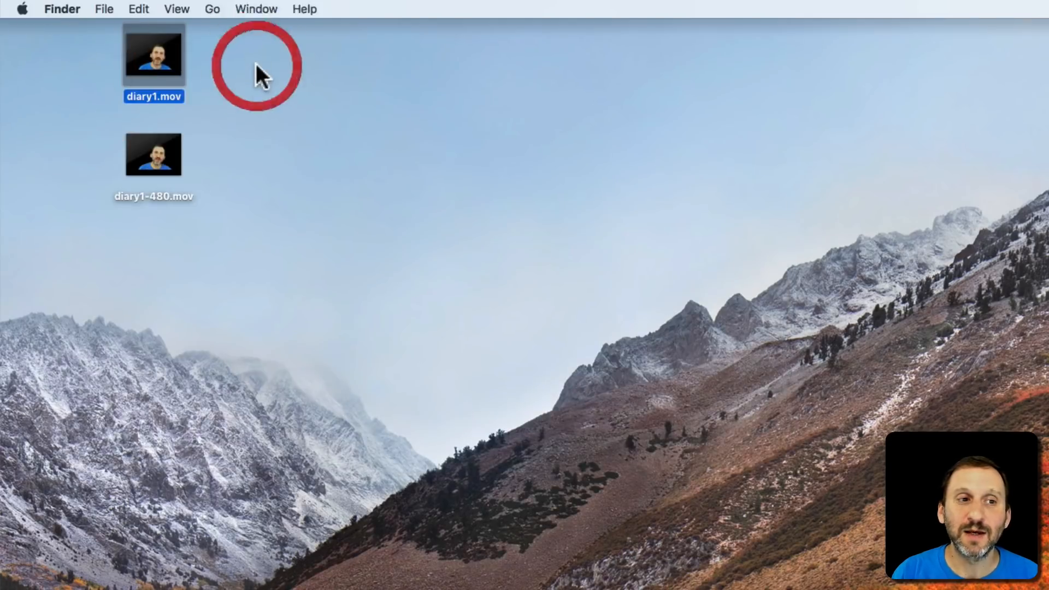
left_click(218, 157)
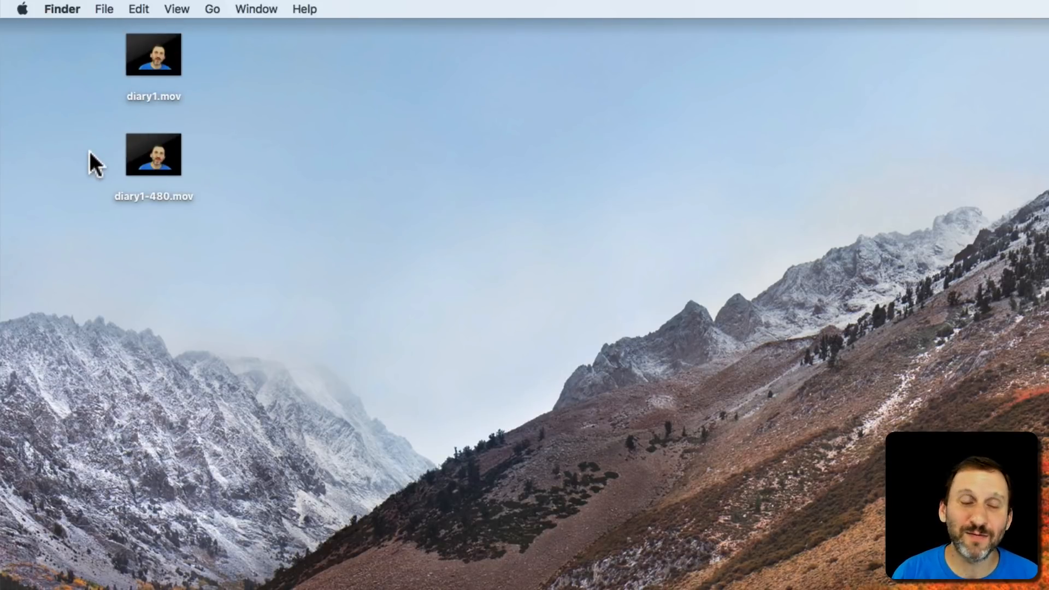
left_click(170, 166)
key("super+i")
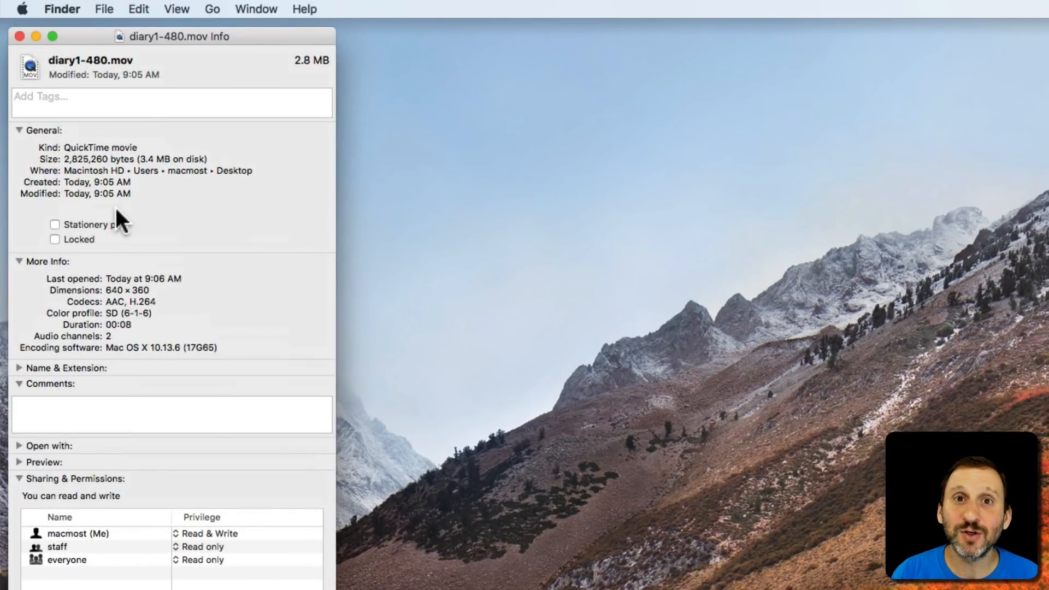
left_click(57, 402)
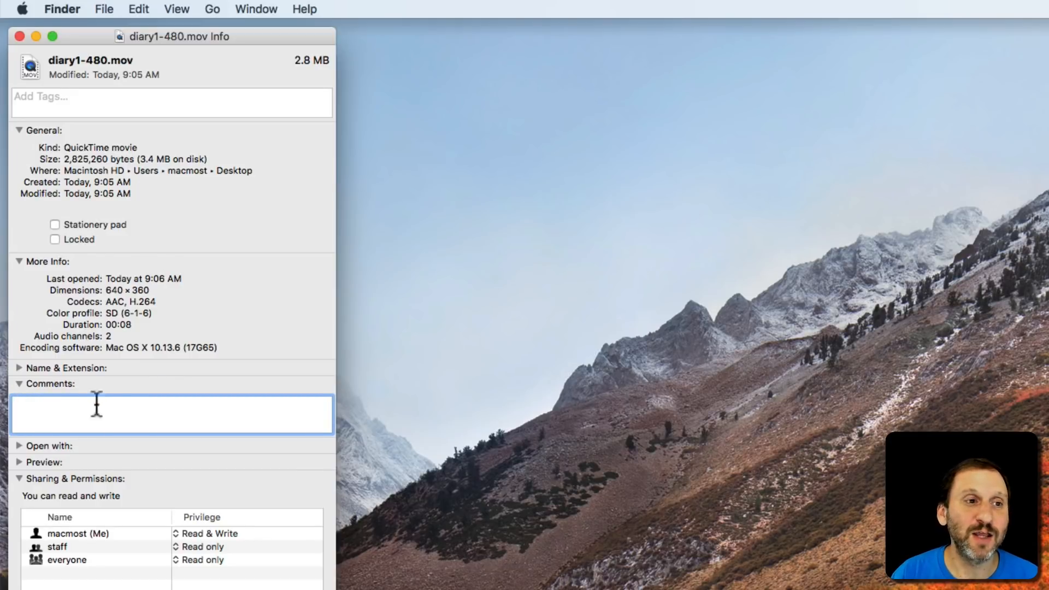
left_click(21, 36)
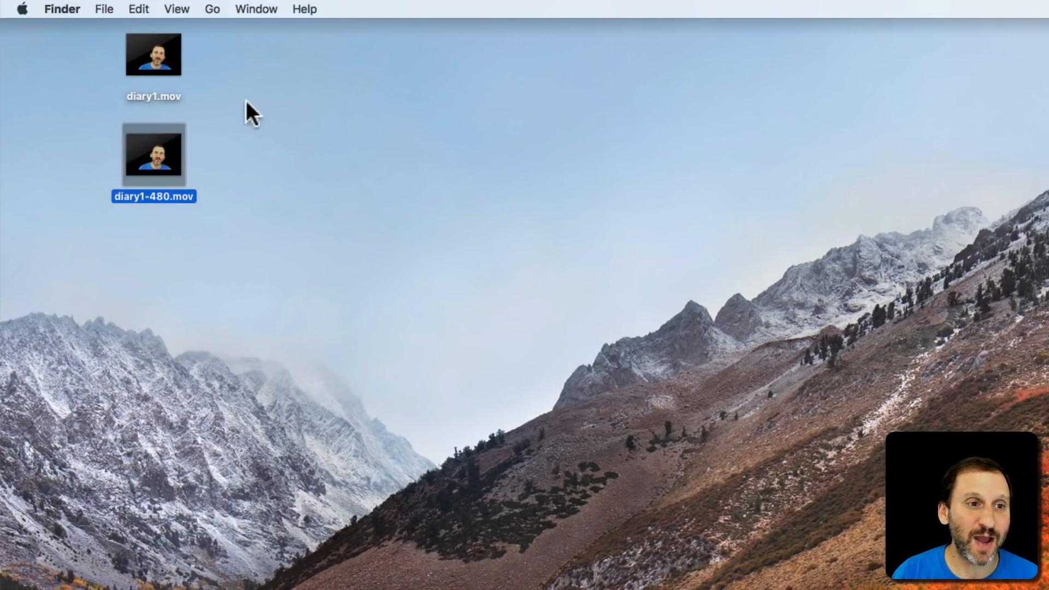
Create a new folder named Video Diary inside Documents
left_click(349, 140)
key("super+n")
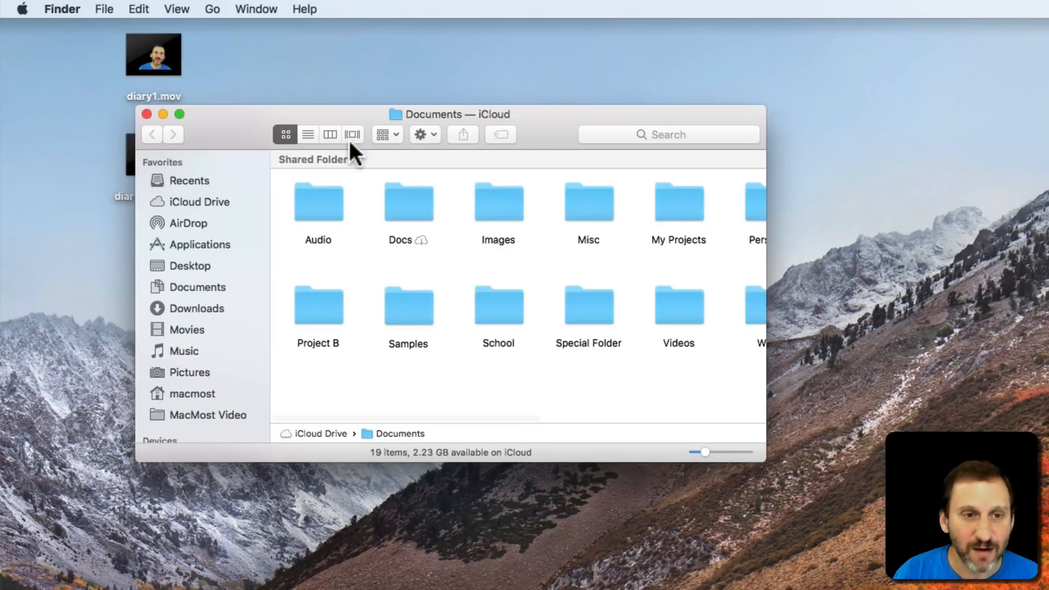
left_click(201, 285)
key("shift+super+n")
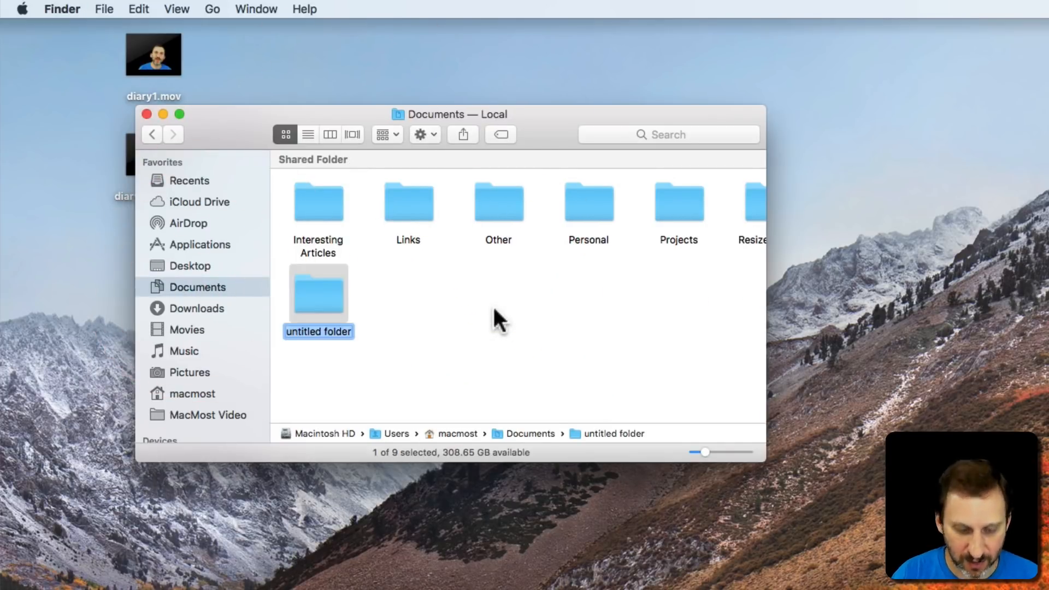
type("Diary")
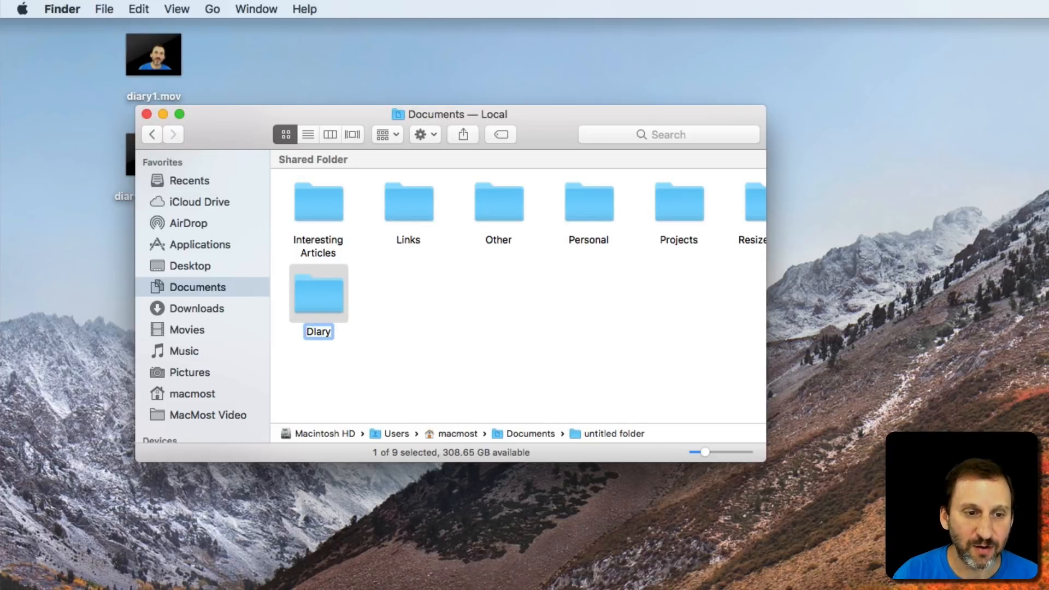
key("super+a")
type("Video")
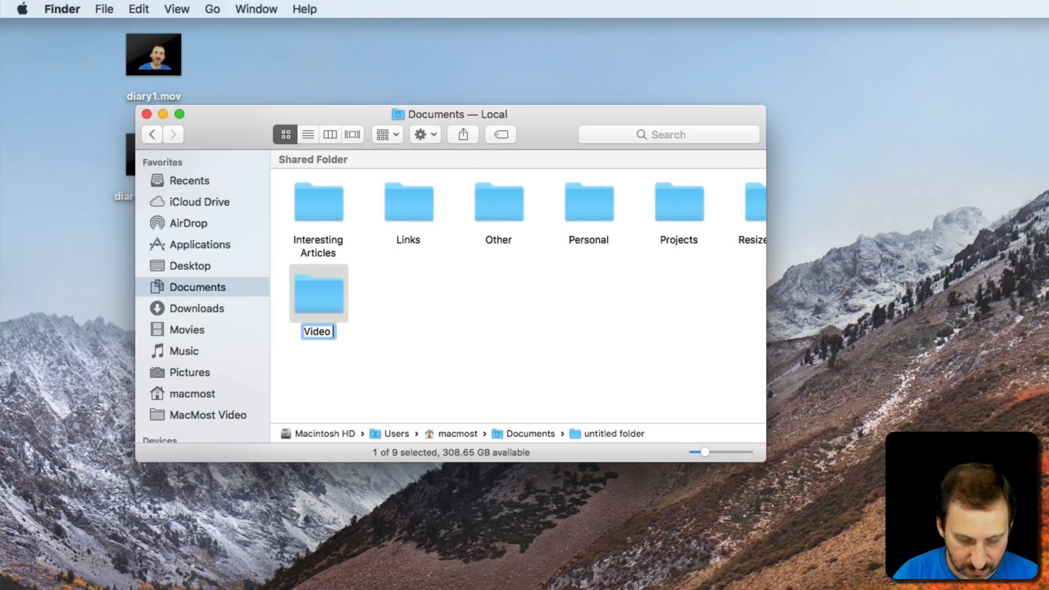
type(" Diary")
key("Return")
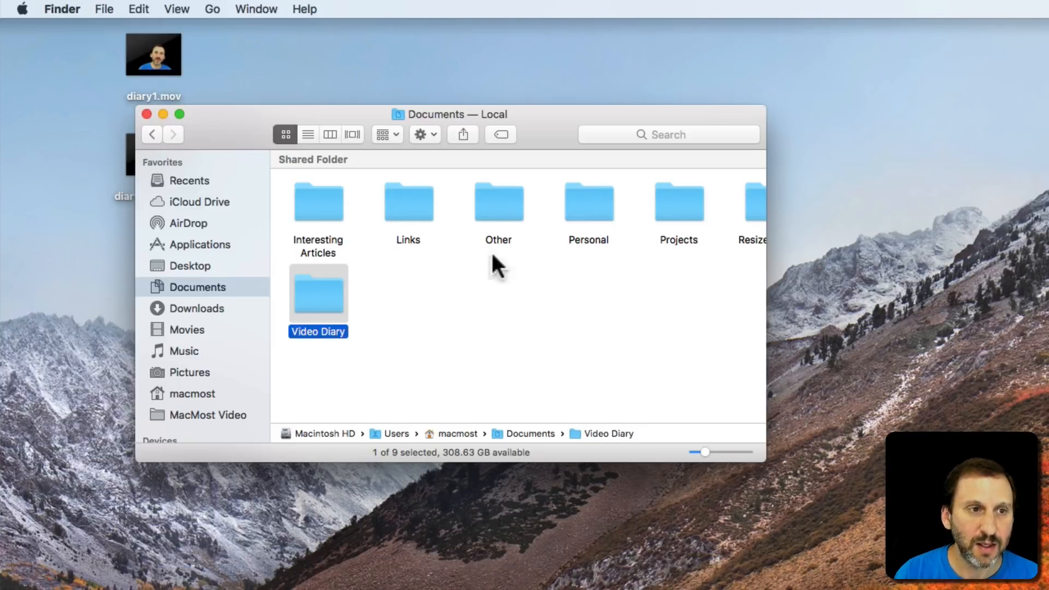
Move diary1-480.mov into Video Diary and show its contents in list view
left_click_drag(328, 113, 432, 104)
mouse_move(153, 156)
left_mouse_down()
mouse_move(328, 254)
mouse_move(427, 286)
left_mouse_up()
double_click(427, 283)
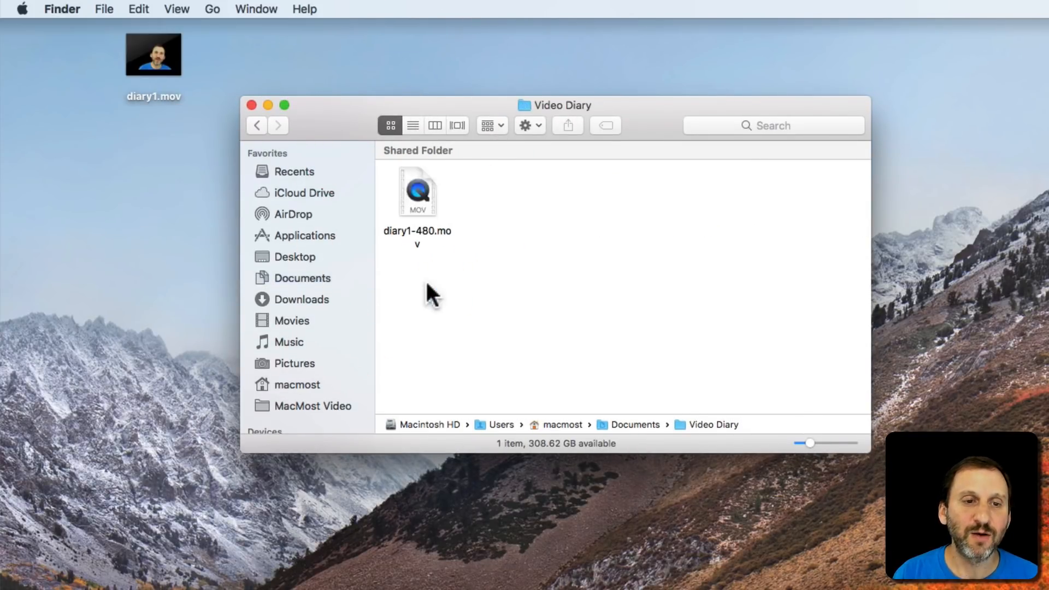
left_click(413, 126)
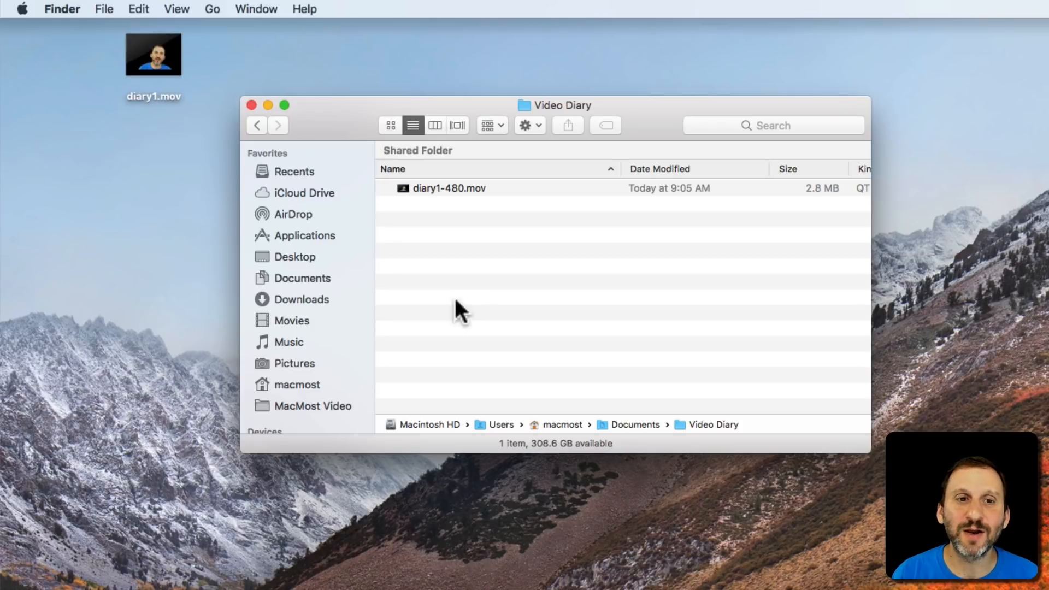
left_click_drag(457, 116, 411, 123)
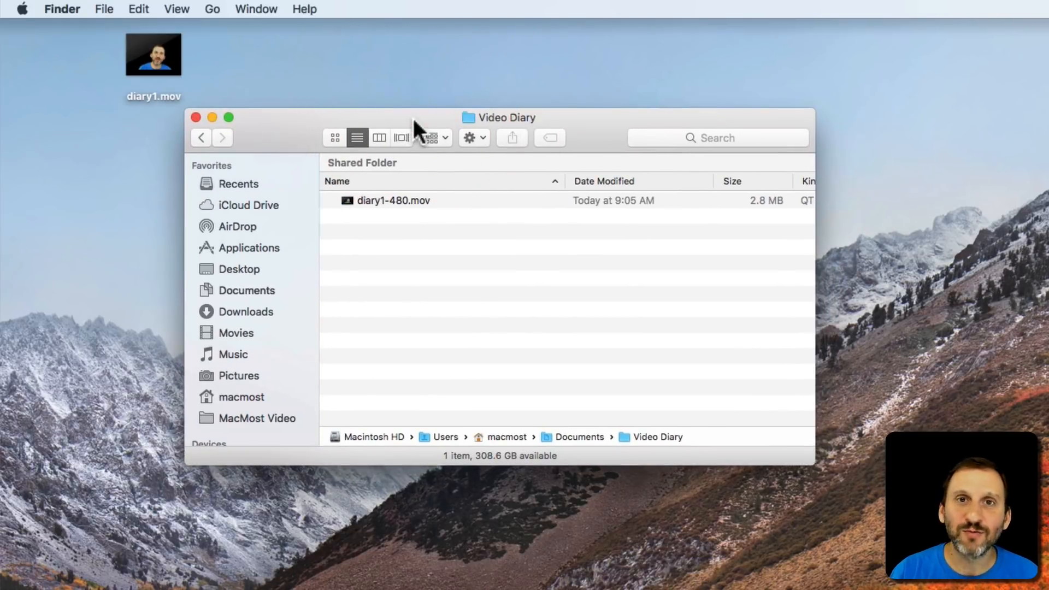